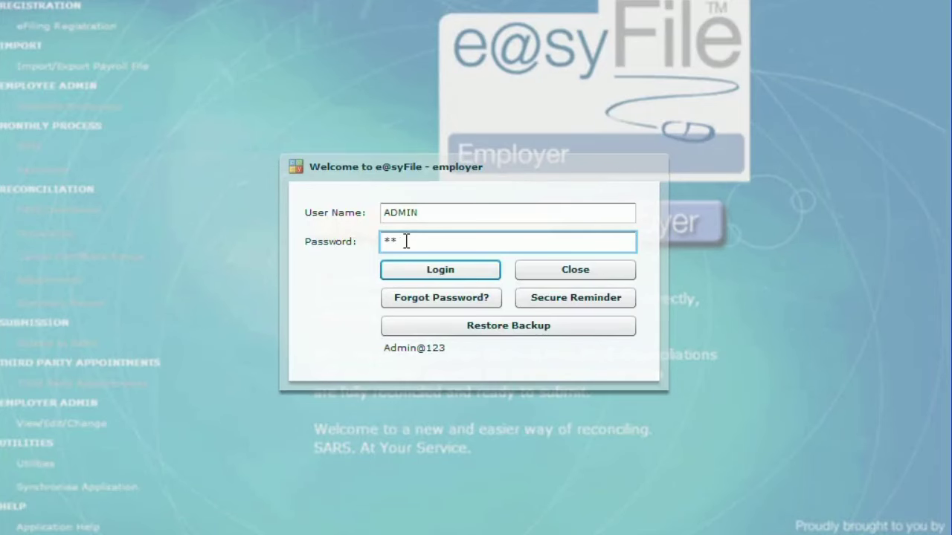
# - Enter the administrator account password in the login dialog
pyautogui.write('@')
# - Log in, then make the employer trading name company the active database
pyautogui.click(436, 269)
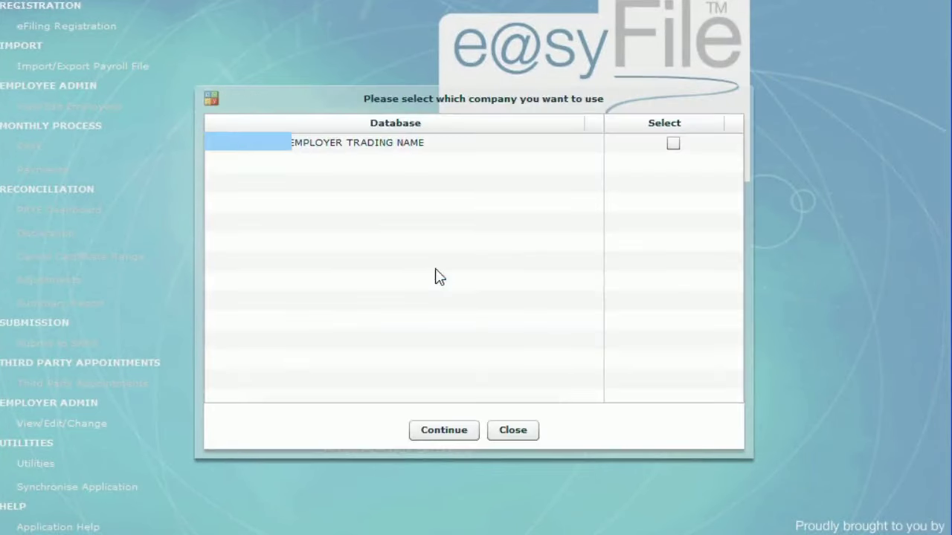
pyautogui.click(672, 144)
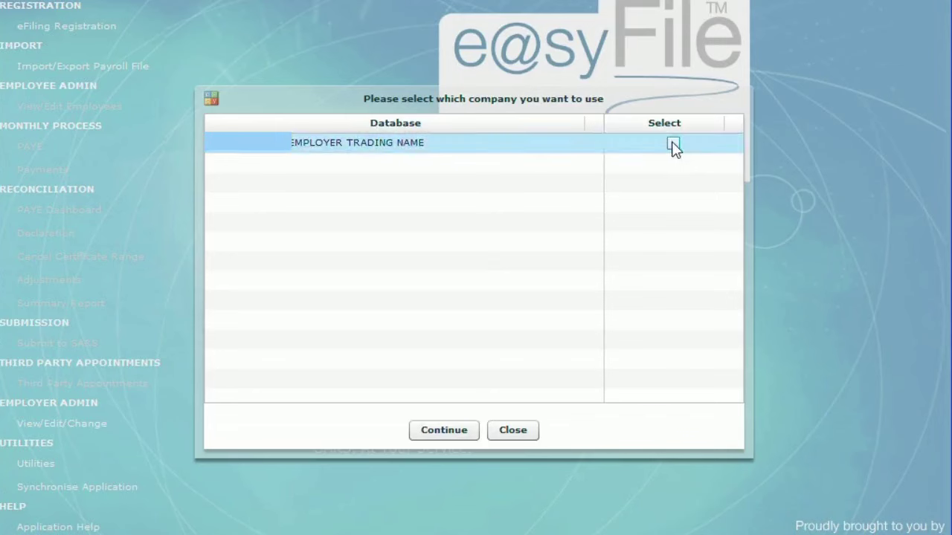
pyautogui.click(673, 144)
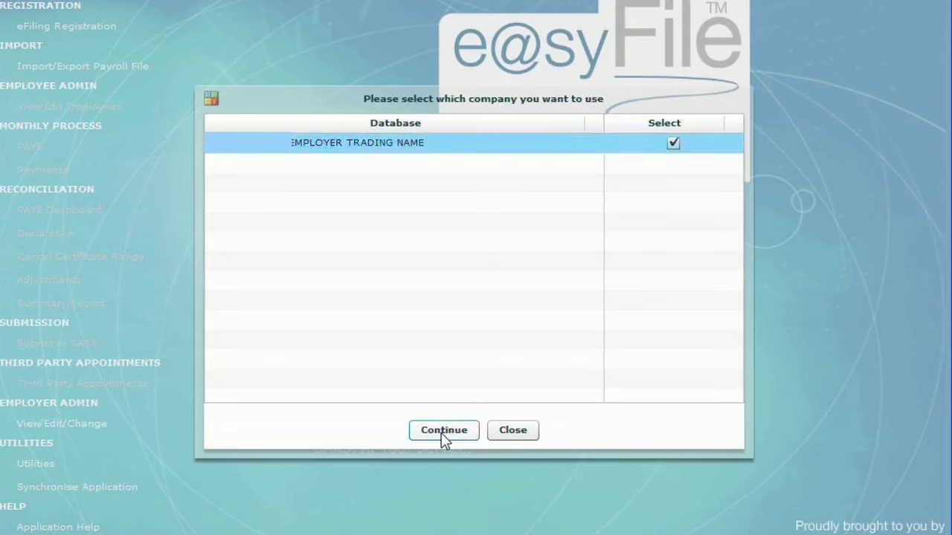
pyautogui.click(444, 431)
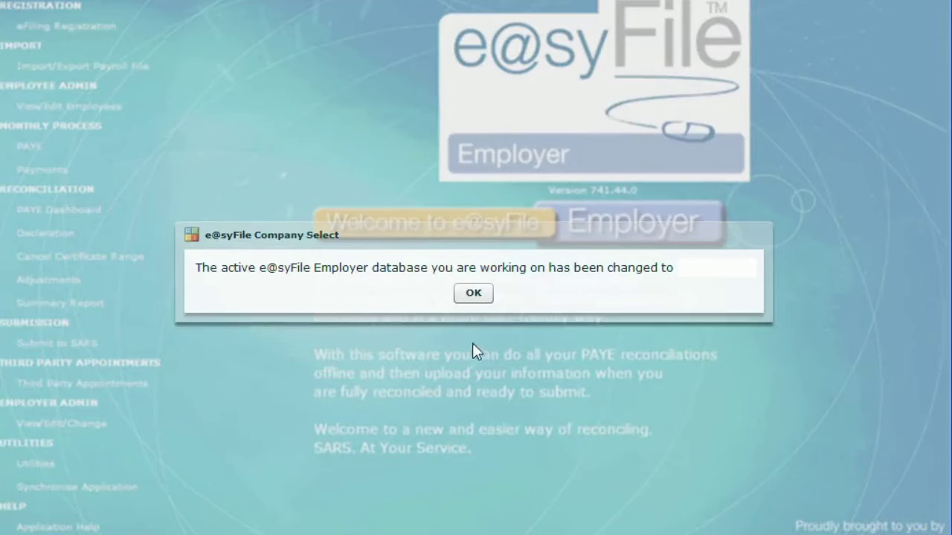
pyautogui.click(473, 294)
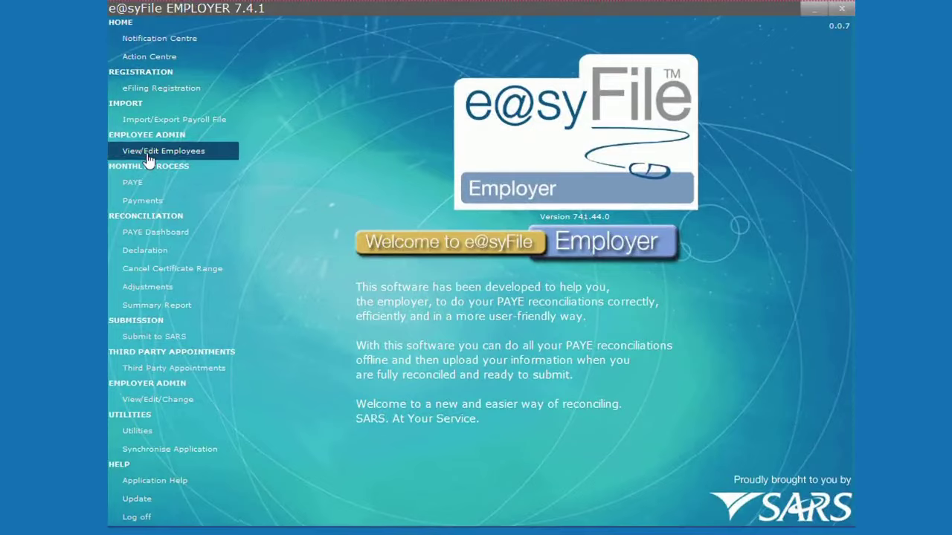
# - Search active employees with no tax year filter and start a new certificate for employee 0001
pyautogui.click(148, 153)
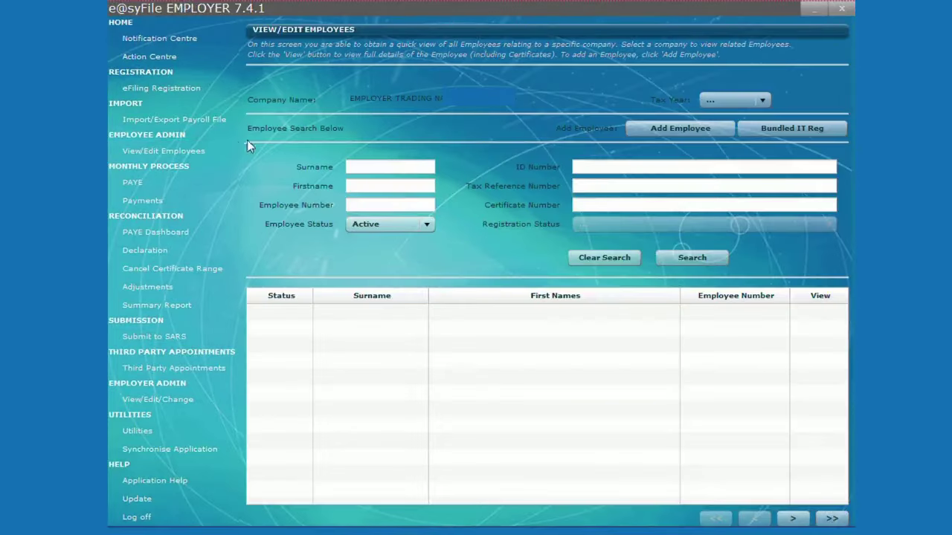
pyautogui.click(713, 101)
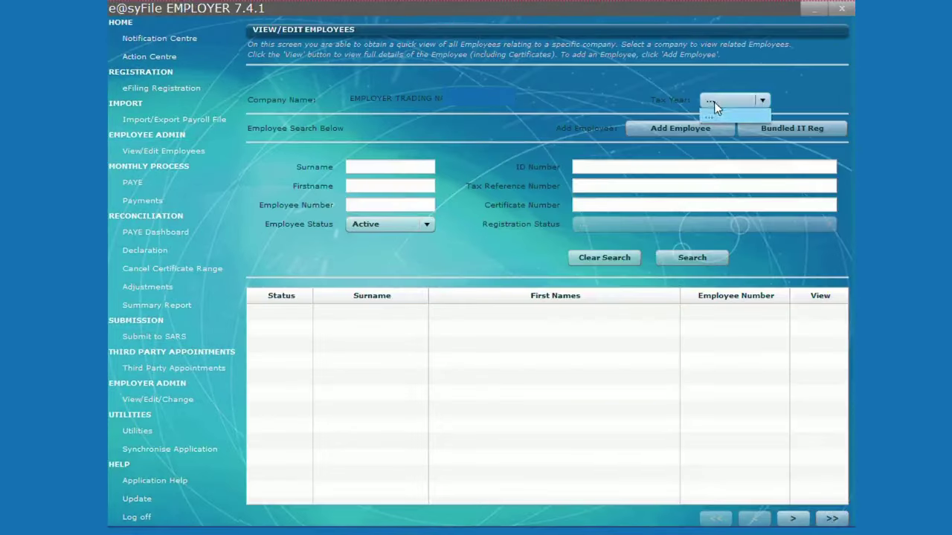
pyautogui.click(714, 119)
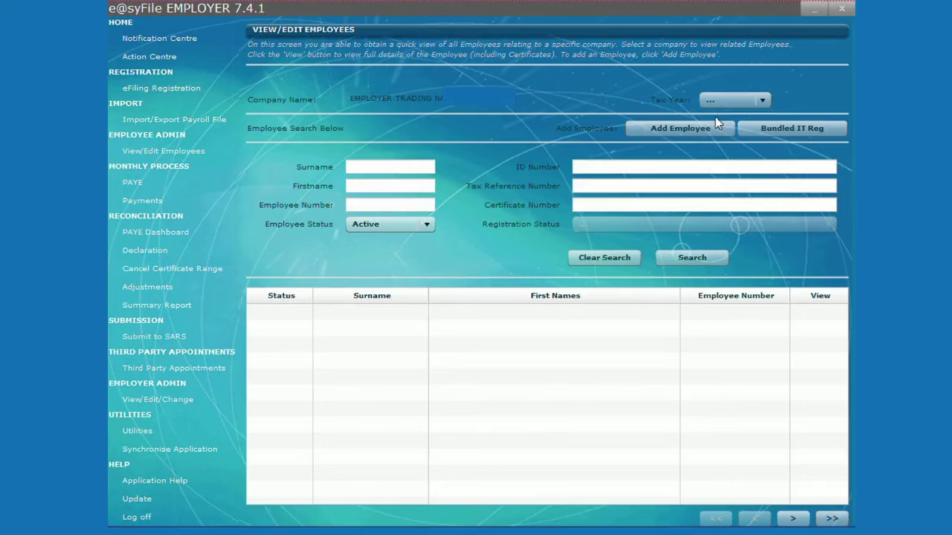
pyautogui.click(713, 260)
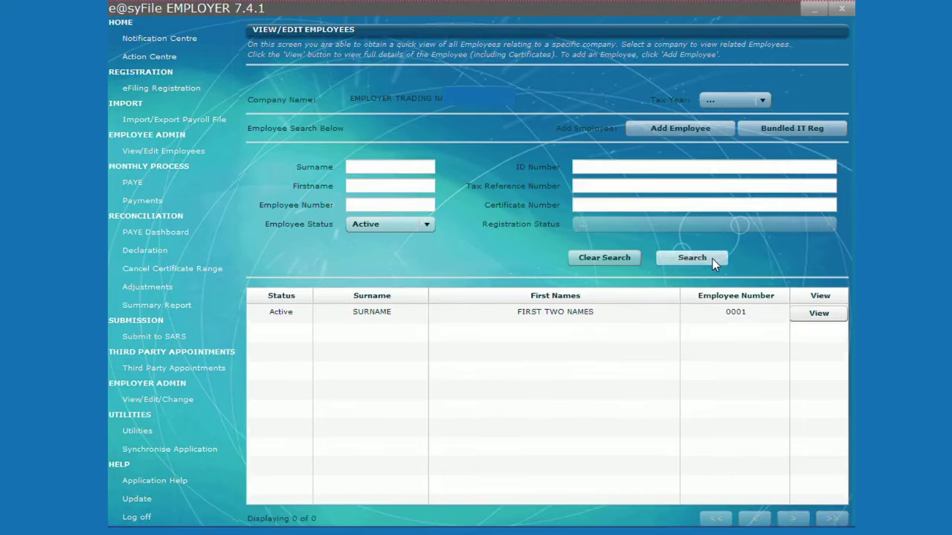
pyautogui.click(816, 314)
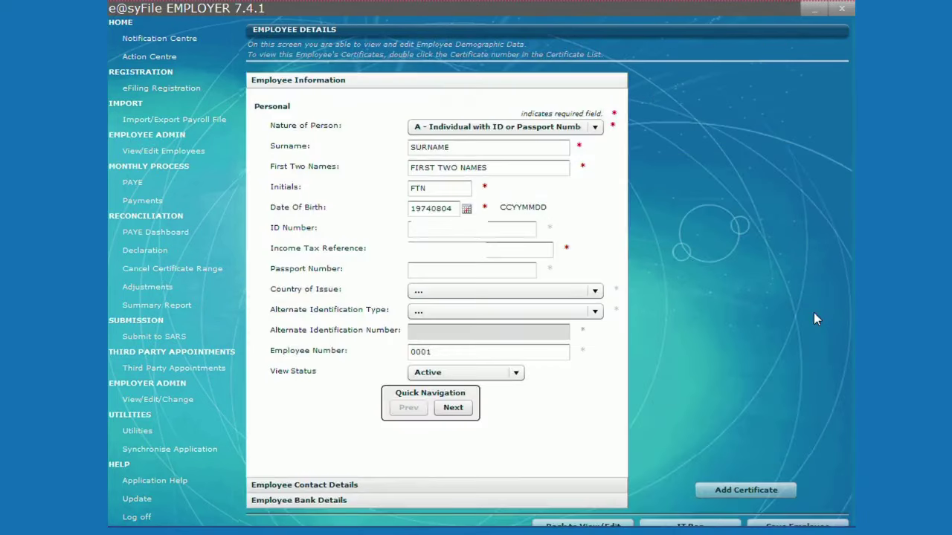
pyautogui.click(750, 497)
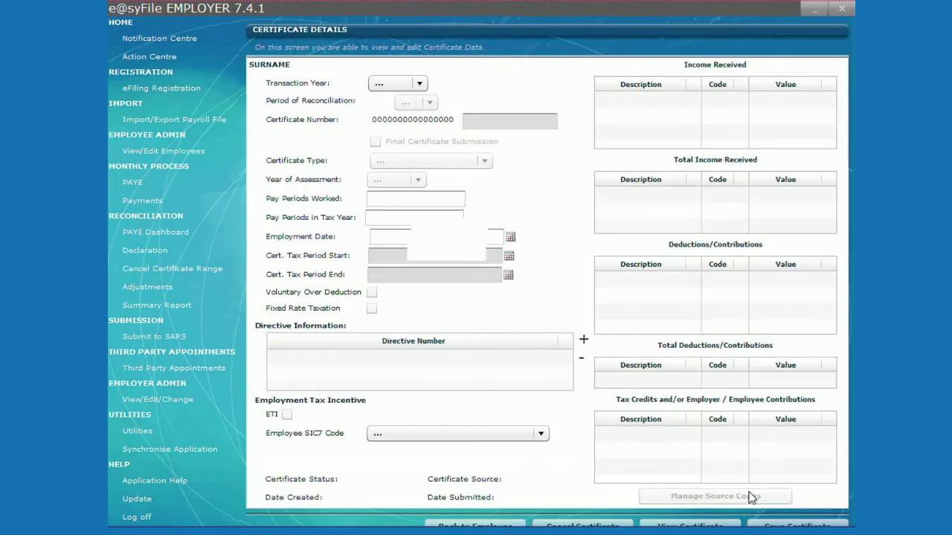
# - Set transaction year 2024 and reconciliation period 02, after briefly trying 08
pyautogui.click(419, 86)
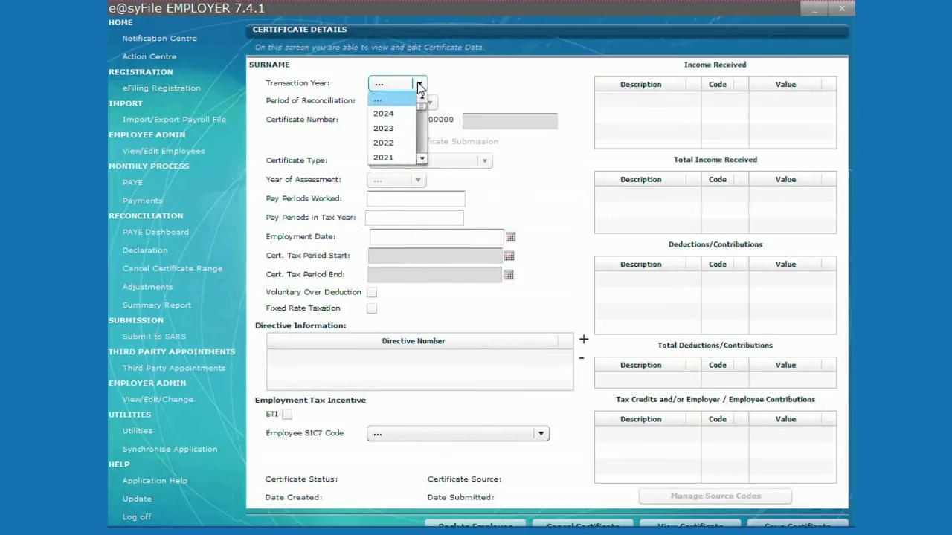
pyautogui.click(383, 113)
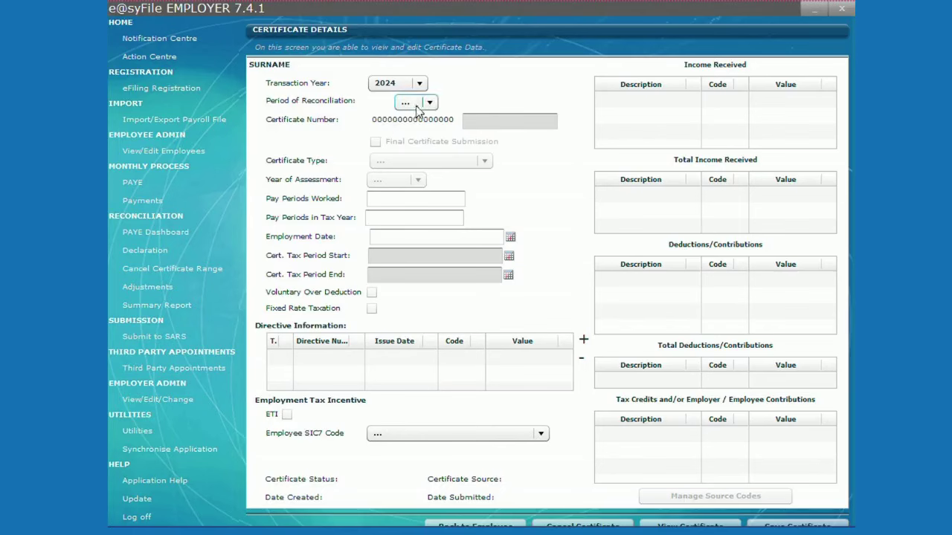
pyautogui.click(429, 104)
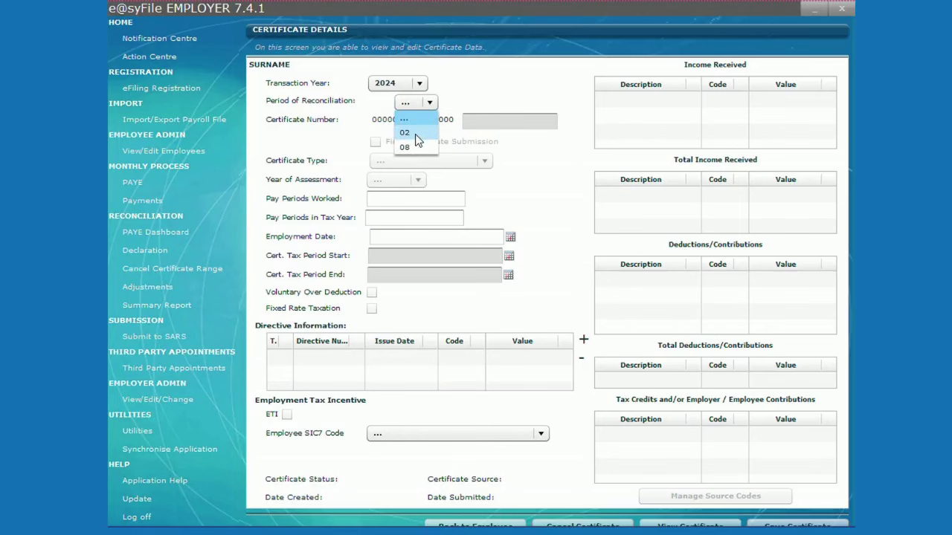
pyautogui.click(415, 136)
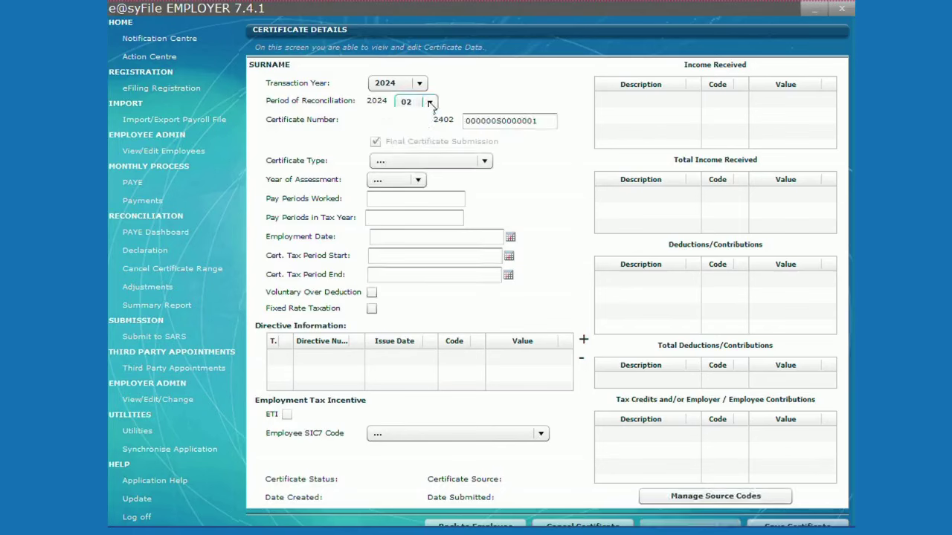
pyautogui.click(430, 102)
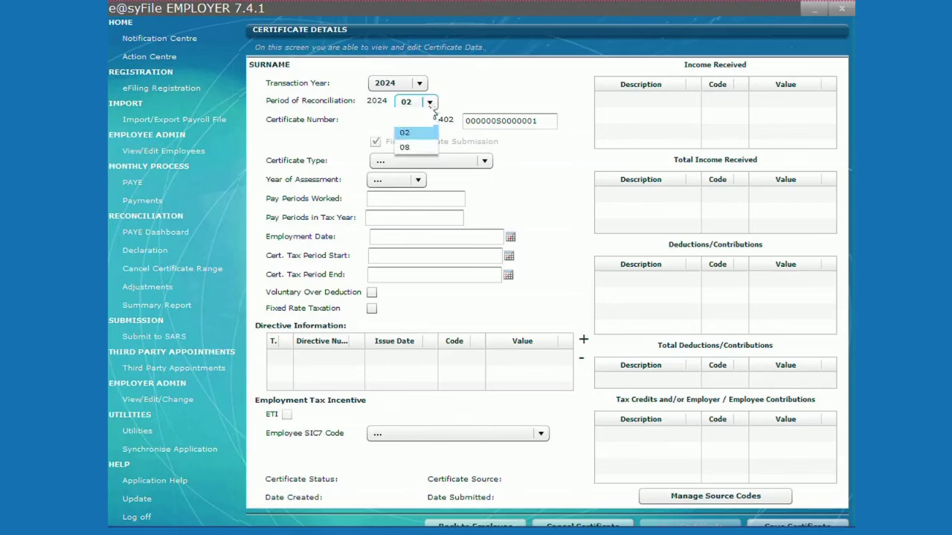
pyautogui.click(413, 147)
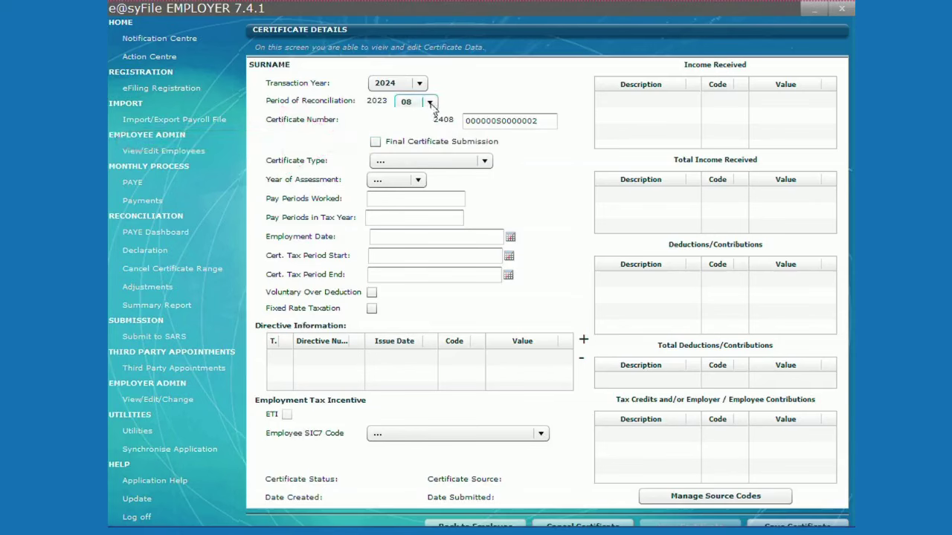
pyautogui.click(428, 102)
pyautogui.click(405, 133)
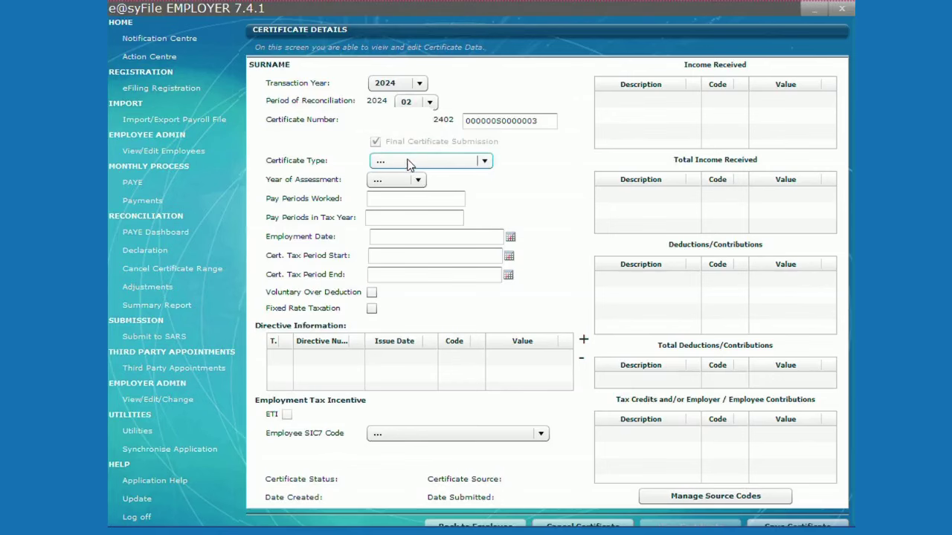
# - Make the certificate type IT3(a), after briefly trying IRP5, with year of assessment 2024
pyautogui.click(408, 163)
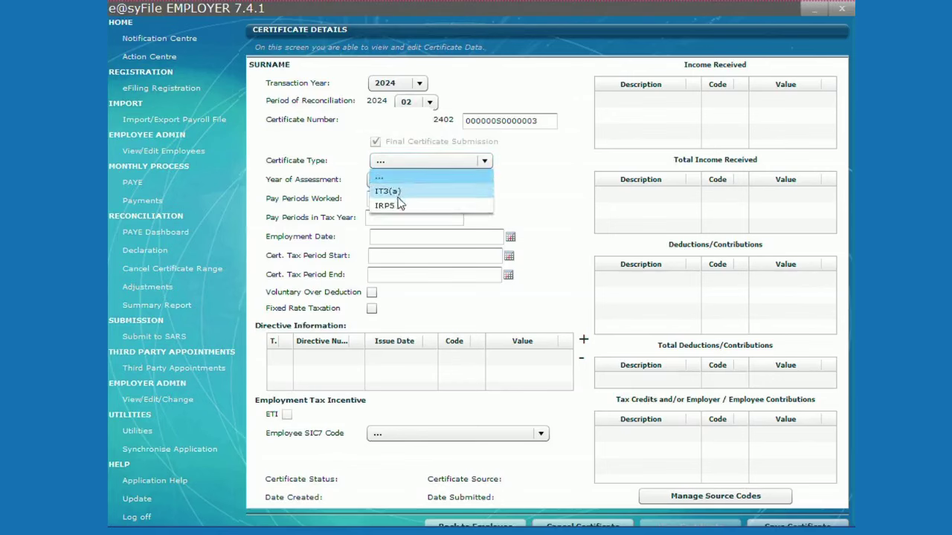
pyautogui.click(392, 191)
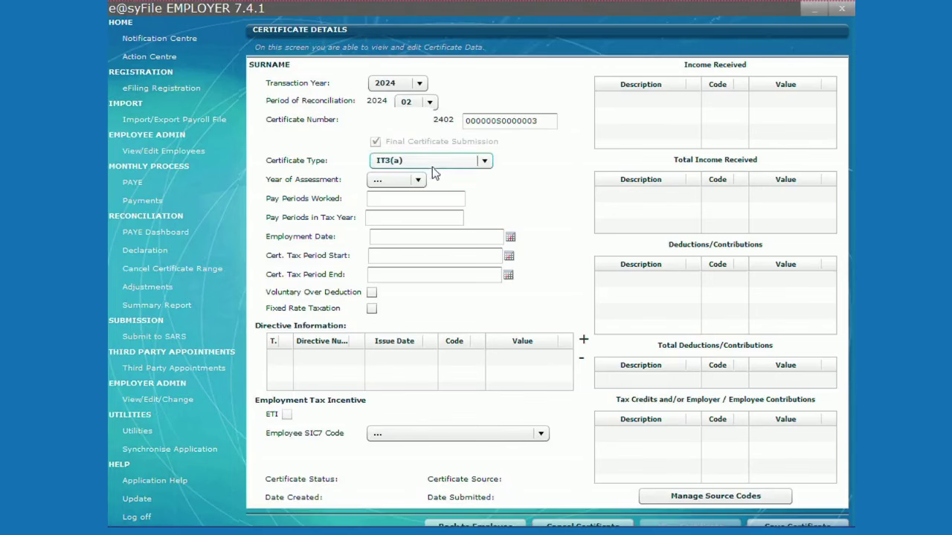
pyautogui.click(436, 168)
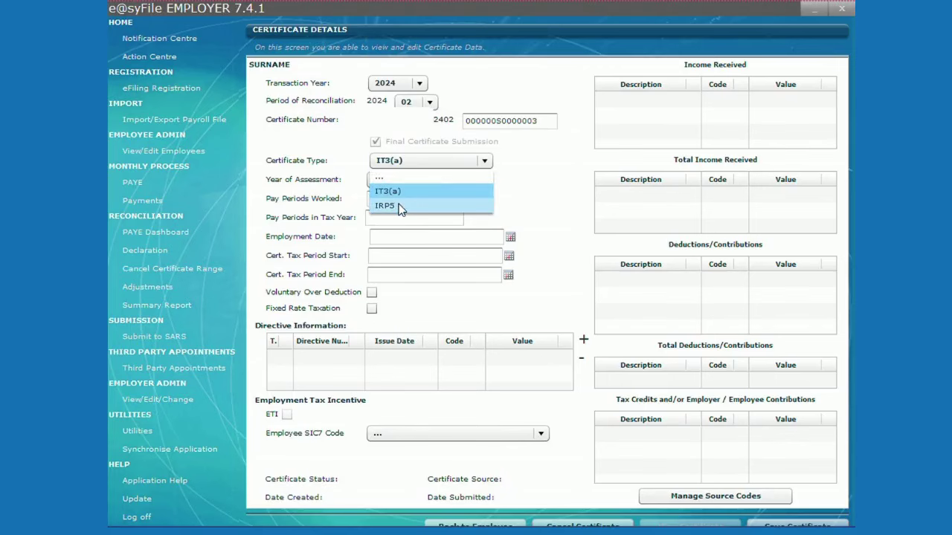
pyautogui.click(399, 208)
pyautogui.click(414, 160)
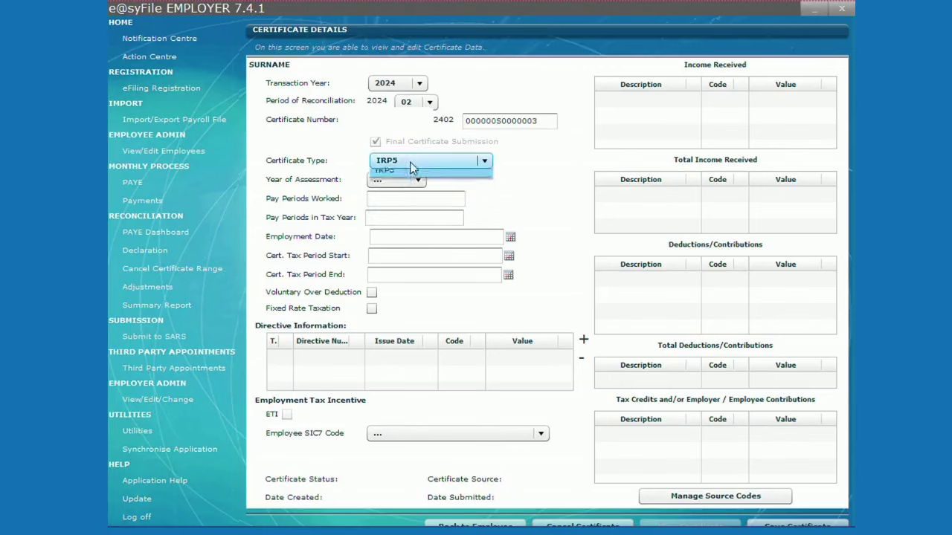
pyautogui.click(394, 192)
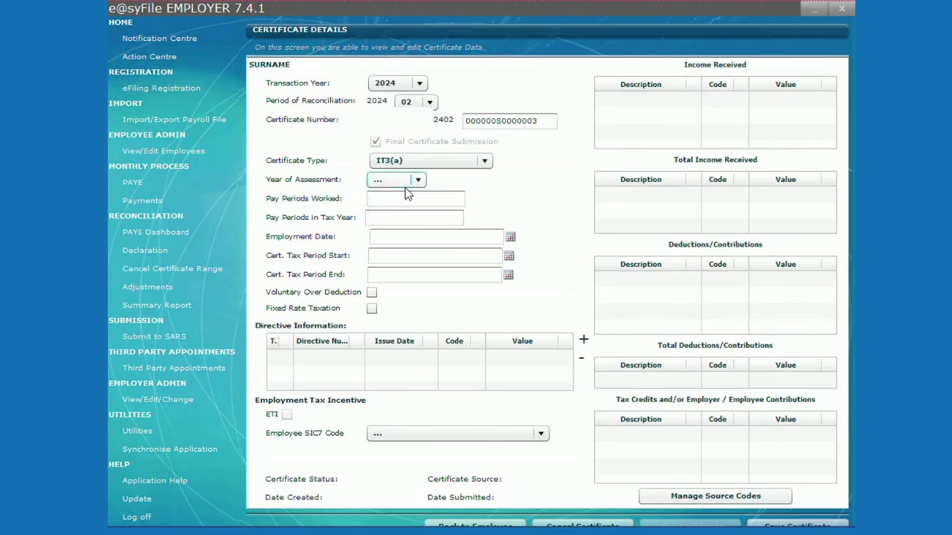
pyautogui.click(419, 181)
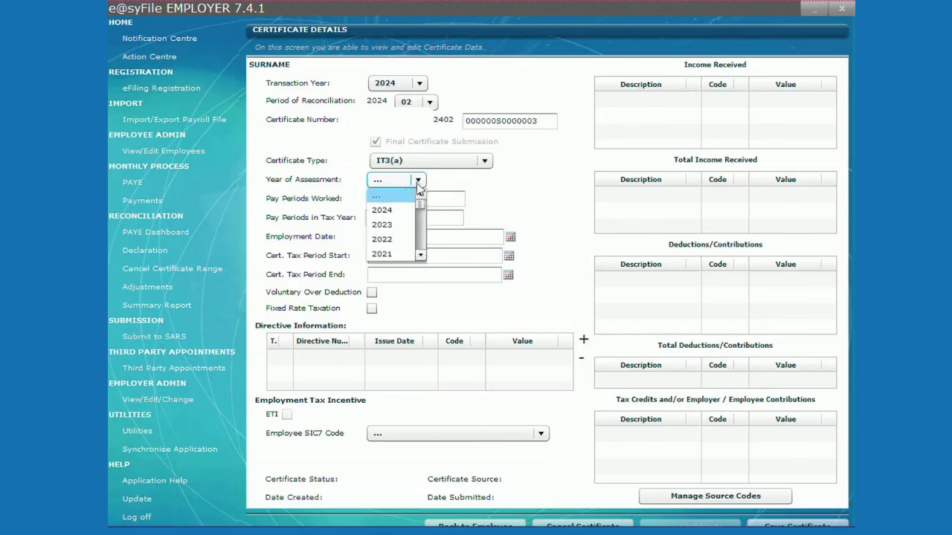
pyautogui.click(401, 211)
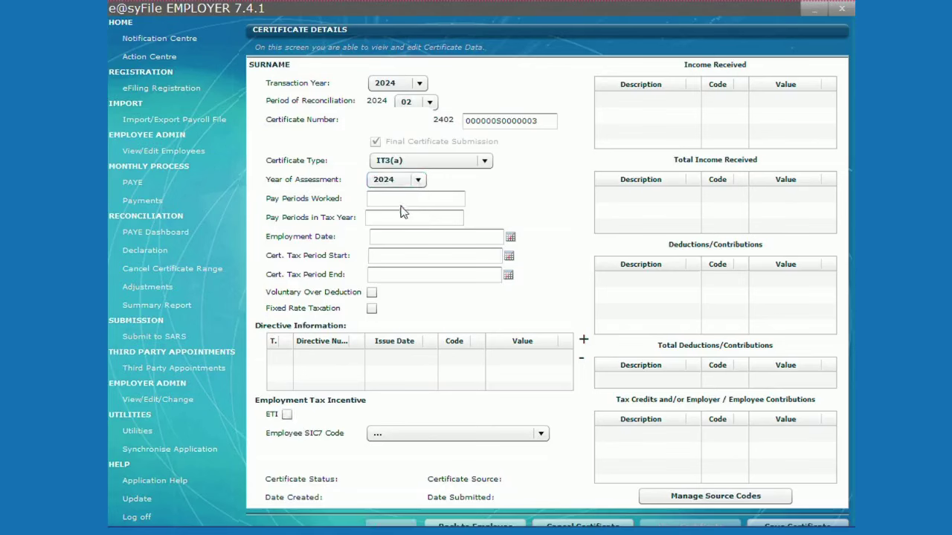
# - Confirm 12 pay periods worked and set the tax period start to 1 March 2023
pyautogui.click(403, 201)
pyautogui.press('Tab')
pyautogui.press('Tab')
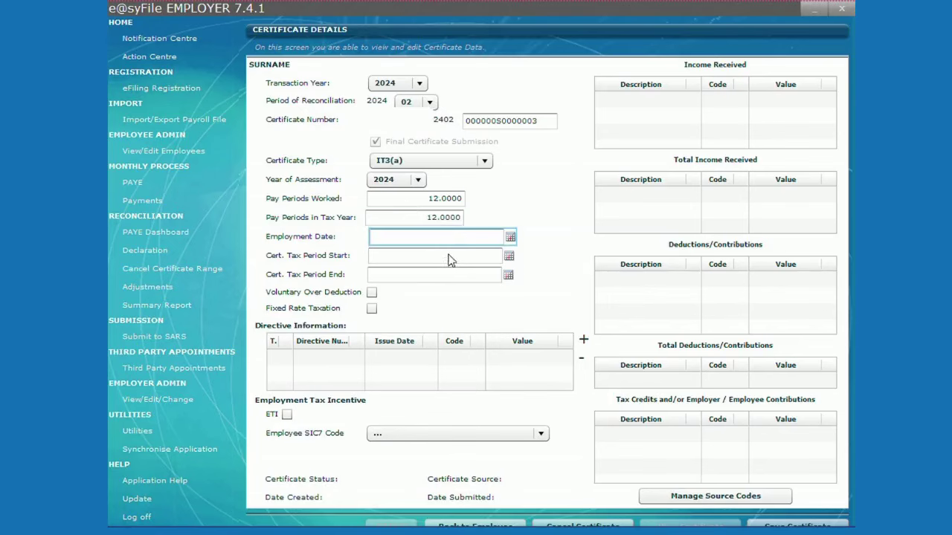
pyautogui.click(508, 257)
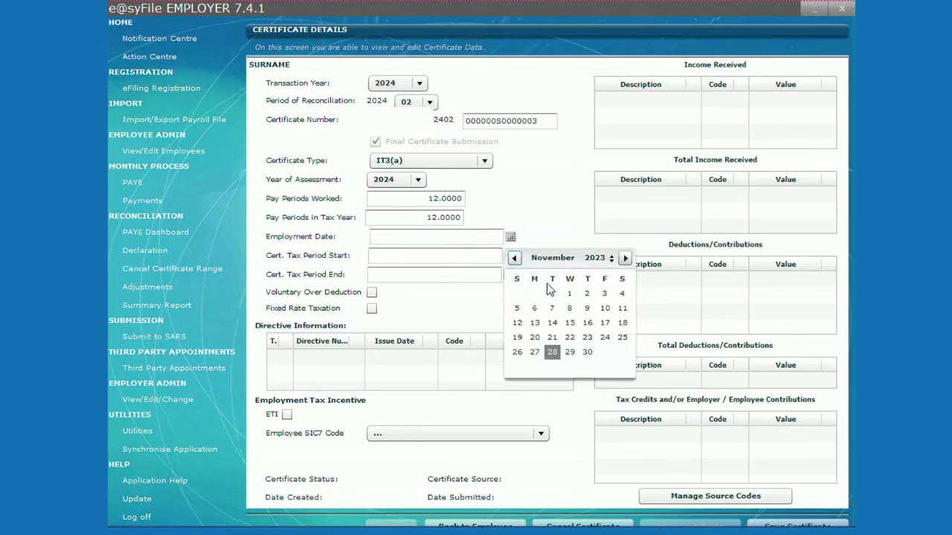
pyautogui.click(514, 258)
pyautogui.click(515, 258)
pyautogui.click(515, 258)
pyautogui.click(514, 258)
pyautogui.click(514, 258)
pyautogui.click(515, 258)
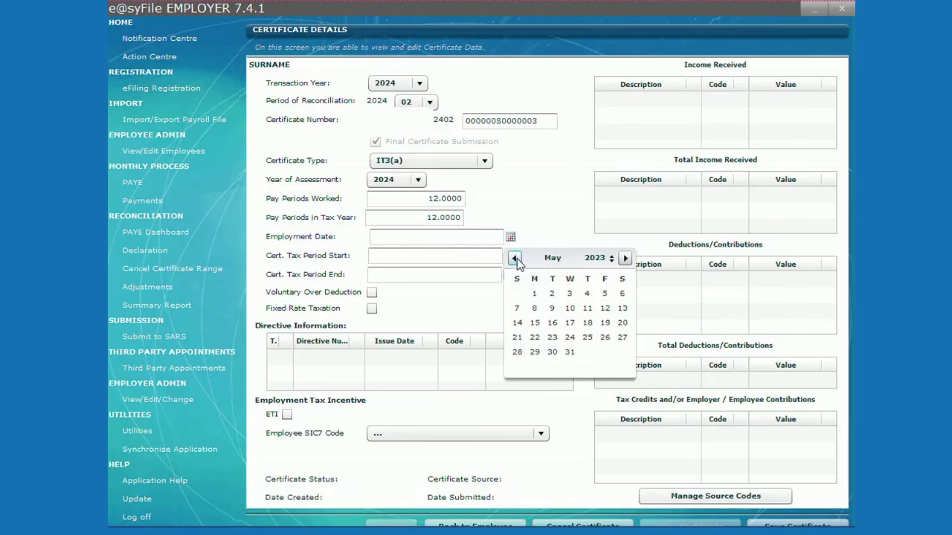
pyautogui.click(515, 258)
pyautogui.click(515, 258)
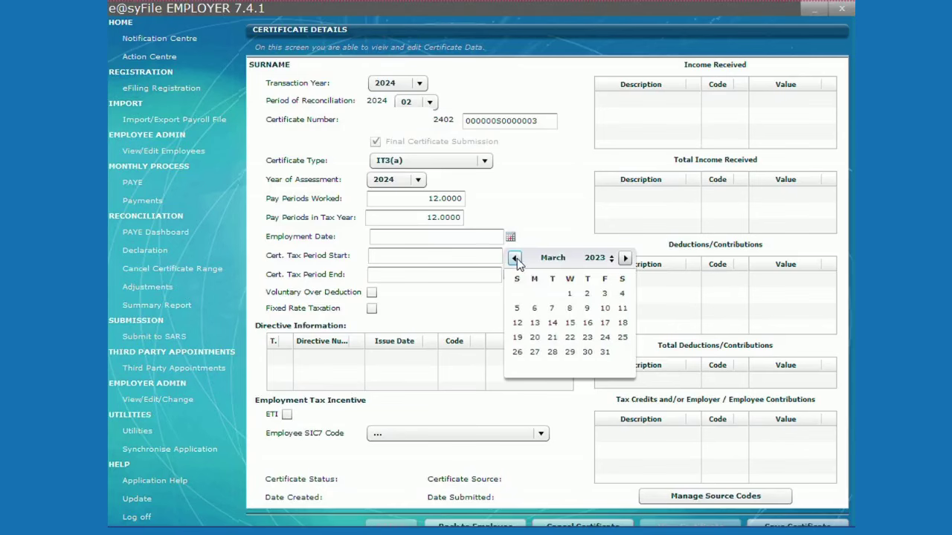
pyautogui.click(570, 294)
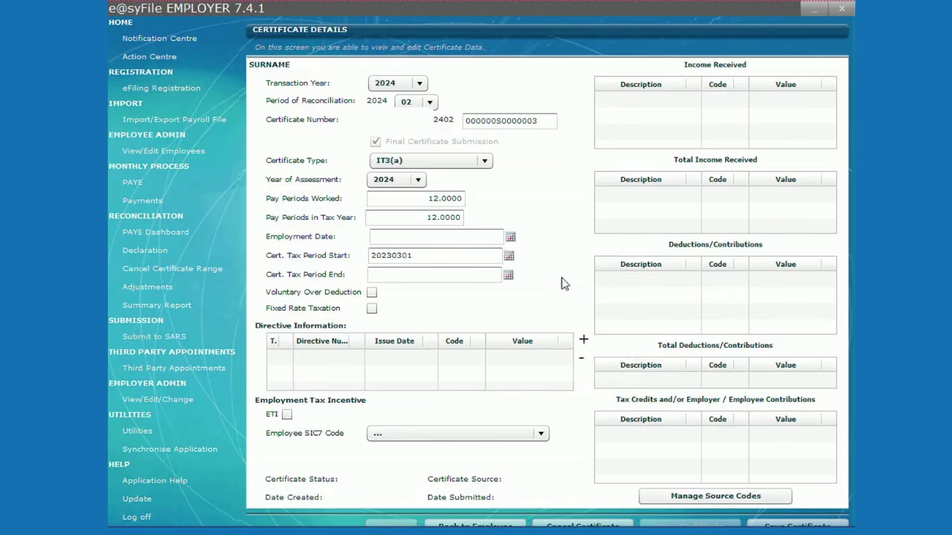
# - Set the certificate tax period end to 28 December 2023
pyautogui.click(509, 276)
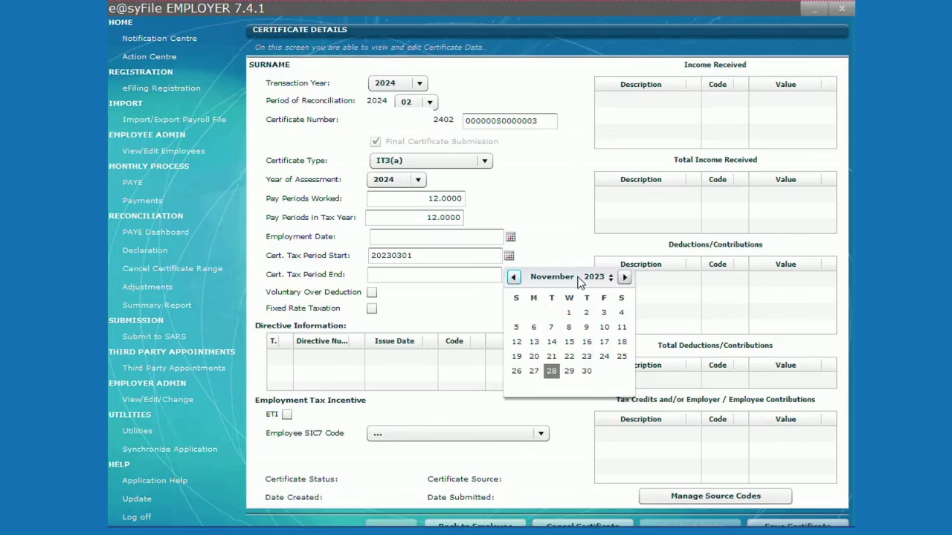
pyautogui.click(625, 277)
pyautogui.click(586, 370)
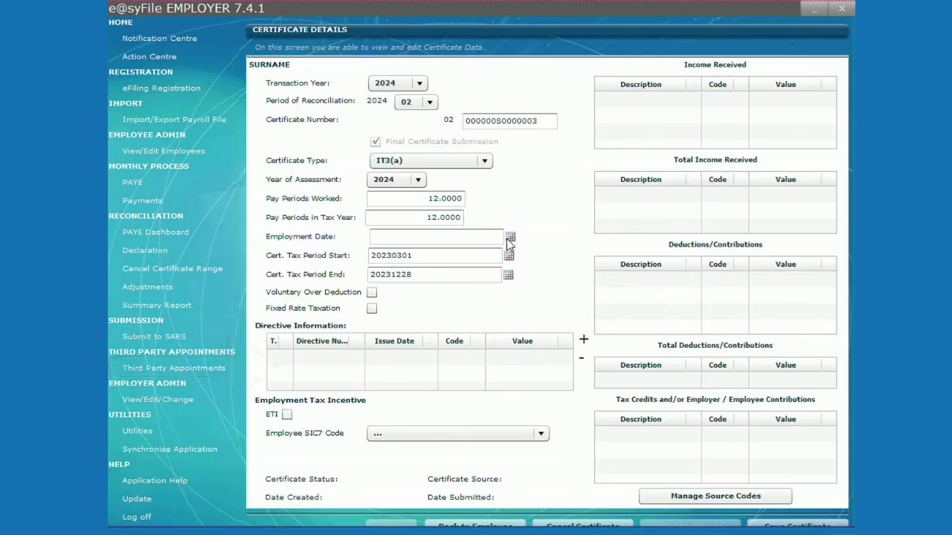
pyautogui.click(287, 414)
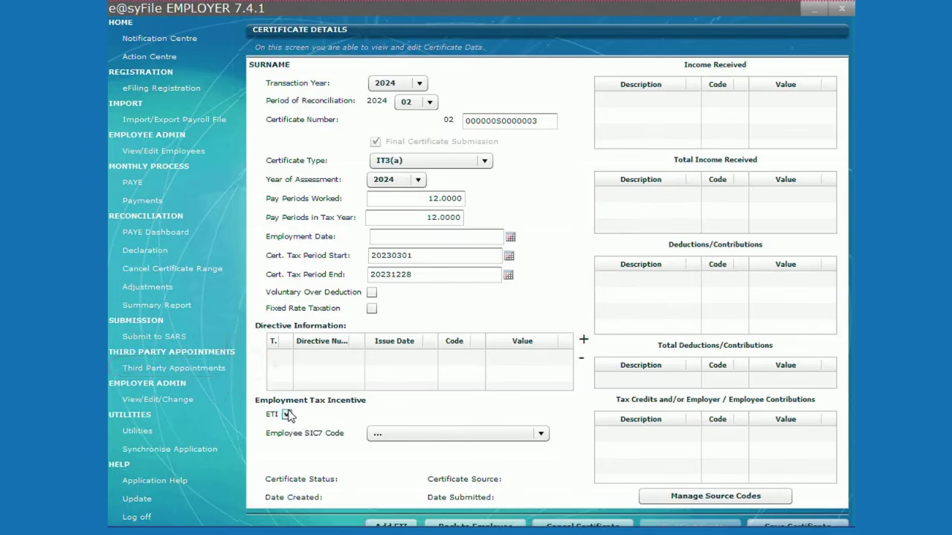
pyautogui.click(511, 237)
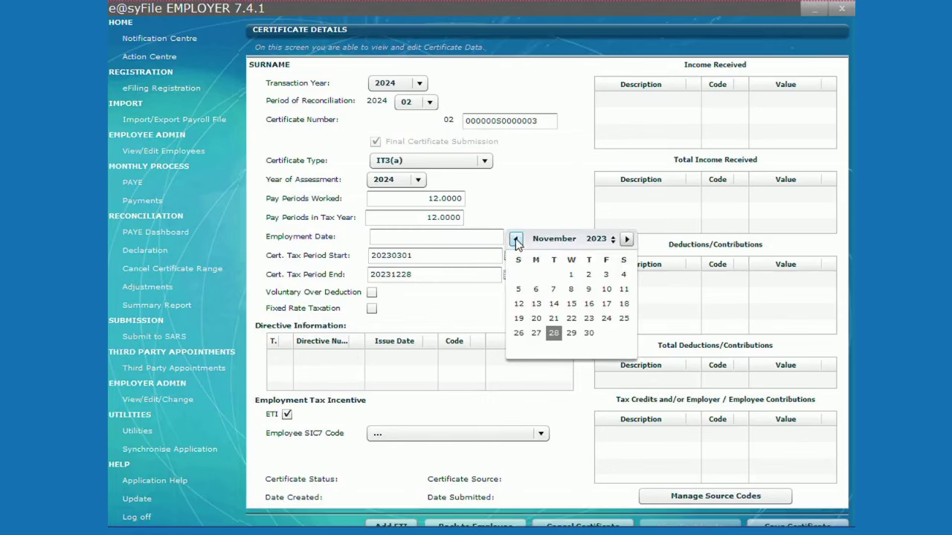
pyautogui.click(385, 408)
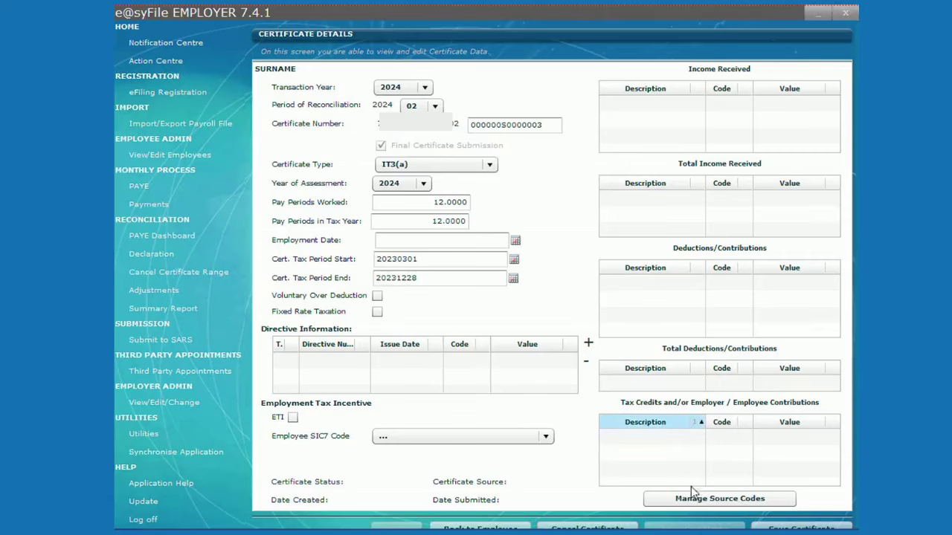
# - In Manage Source Codes, choose 3601 Income (PAYE) and enter a value of 1000
pyautogui.click(691, 500)
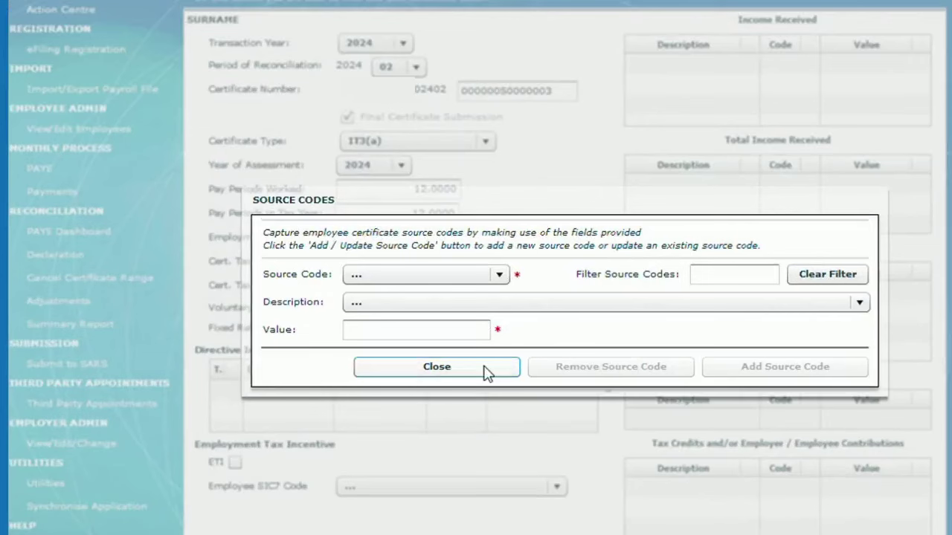
pyautogui.click(500, 276)
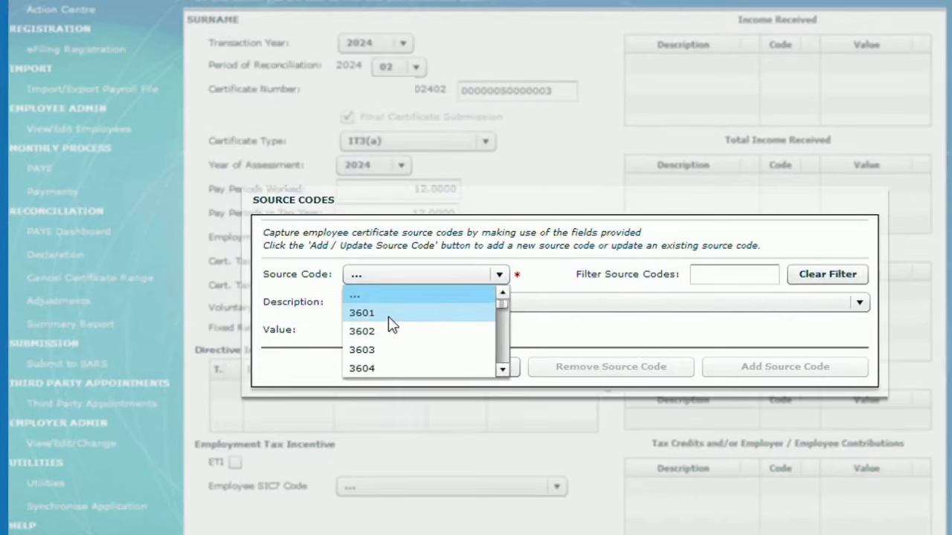
pyautogui.click(551, 324)
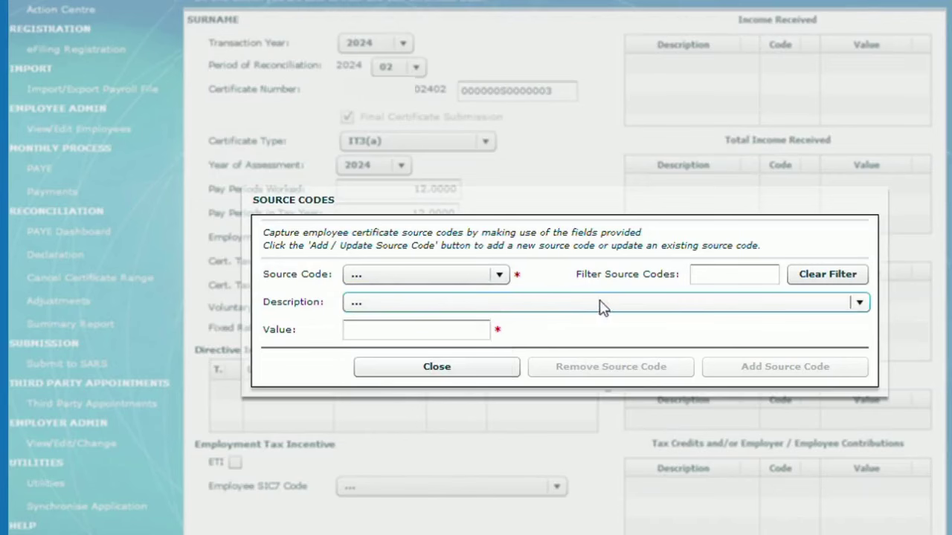
pyautogui.click(602, 305)
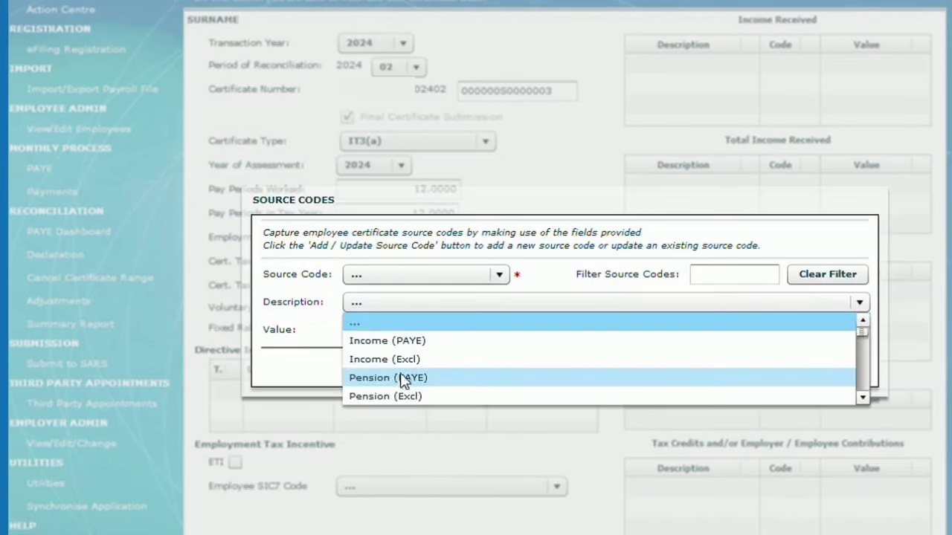
pyautogui.scroll(-1, 407, 360)
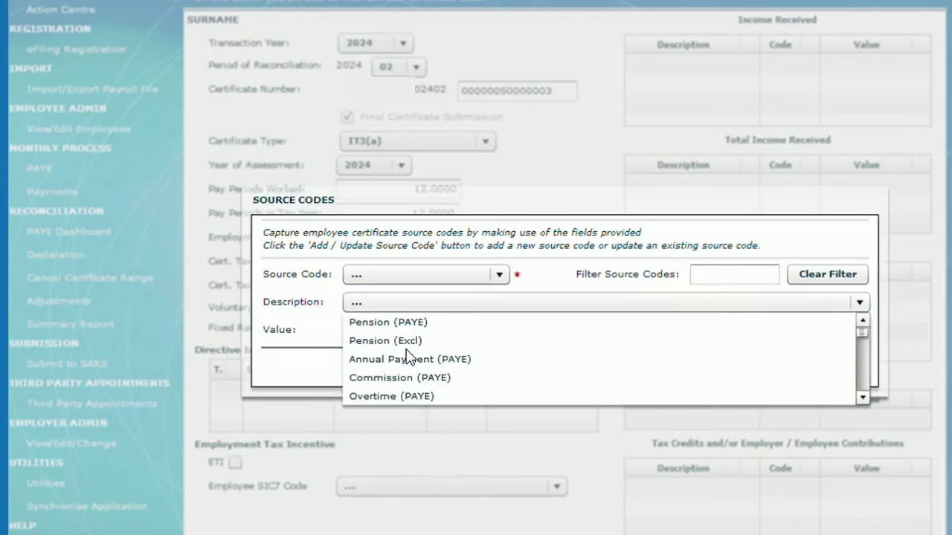
pyautogui.scroll(1, 407, 358)
pyautogui.scroll(-5, 407, 359)
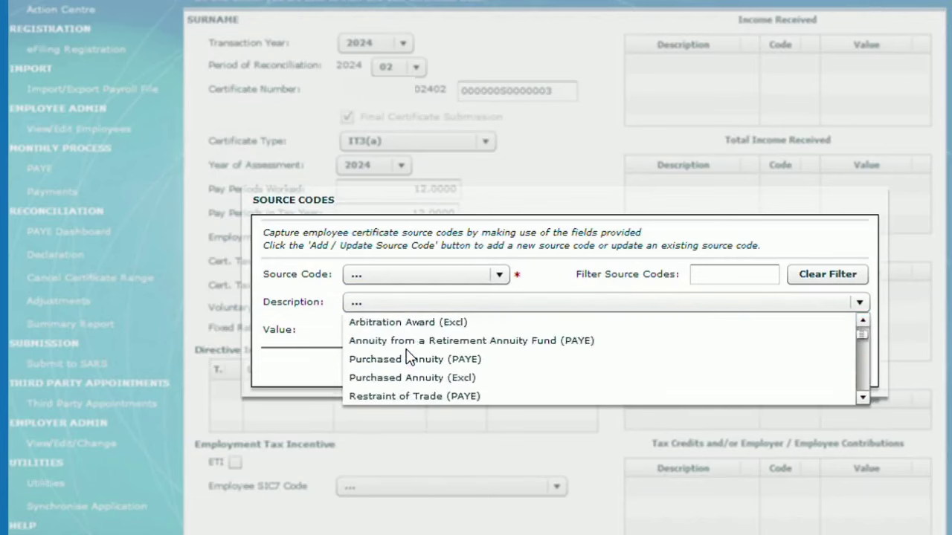
pyautogui.scroll(-6, 408, 358)
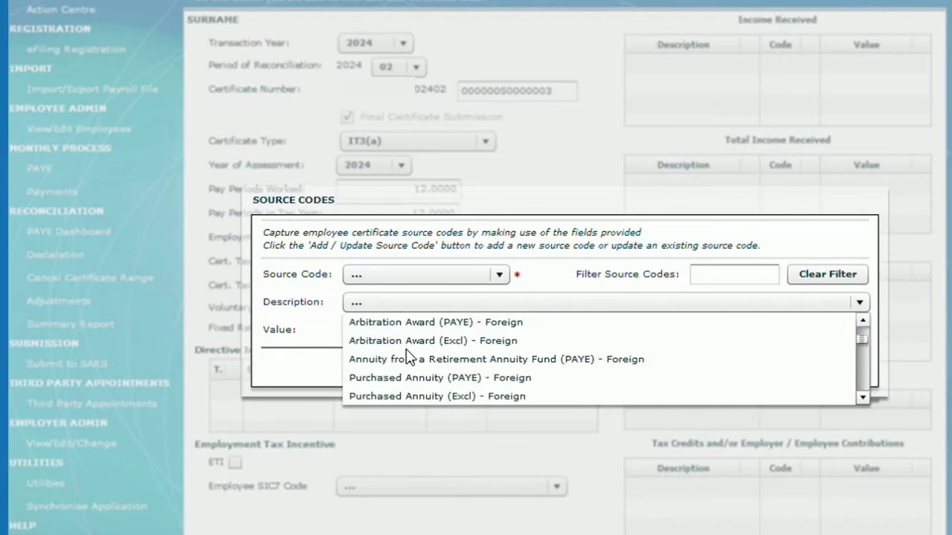
pyautogui.scroll(6, 407, 359)
pyautogui.scroll(5, 408, 357)
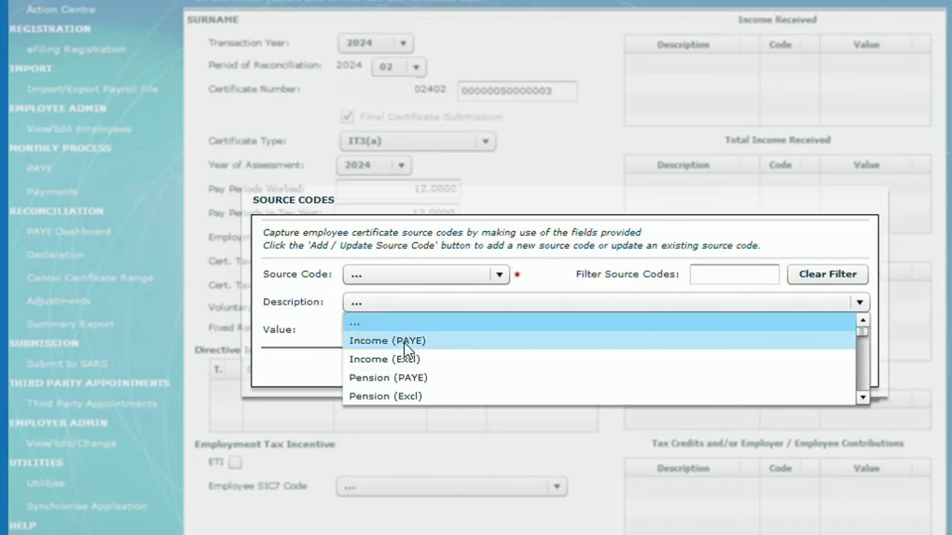
pyautogui.click(404, 339)
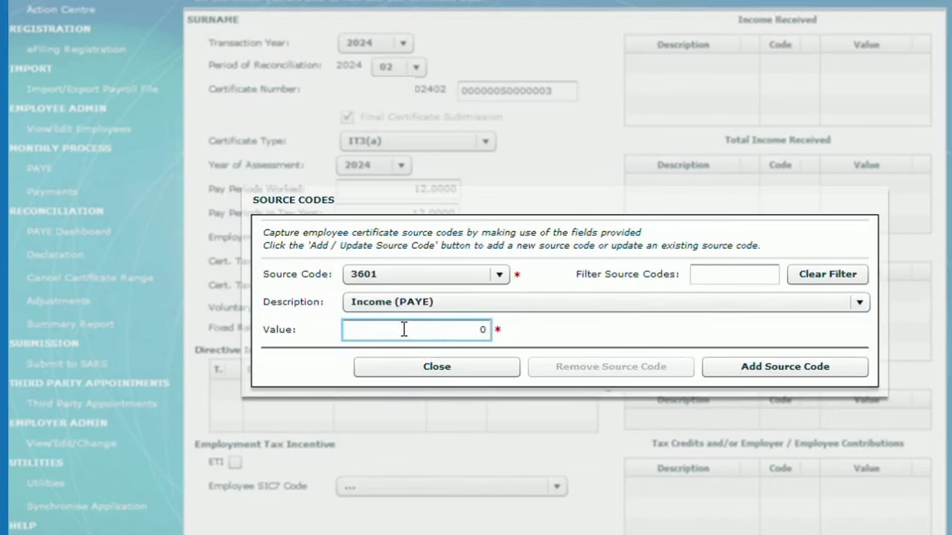
pyautogui.write('10000')
# - Reopen source codes, filter by 360 and add Income (PAYE) 3601 with 120000
pyautogui.click(425, 368)
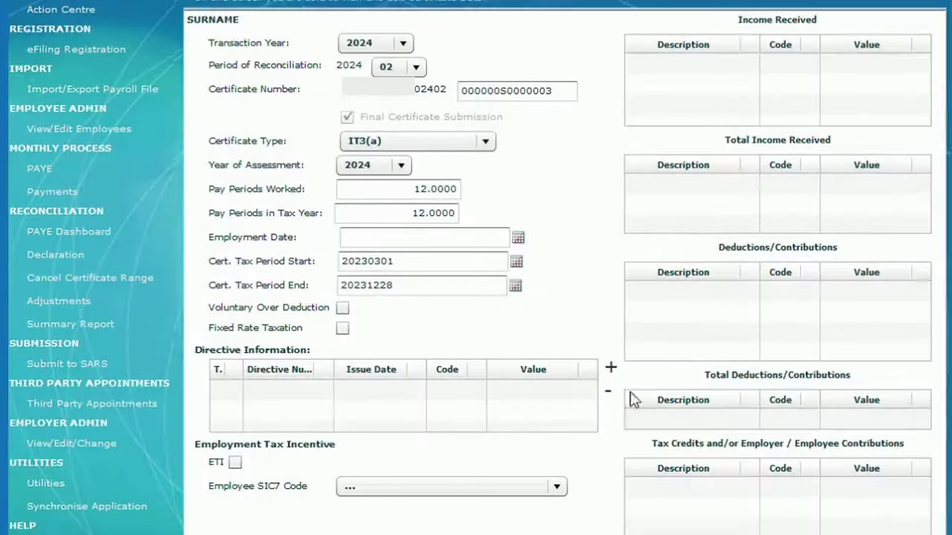
pyautogui.click(682, 468)
pyautogui.doubleClick(712, 495)
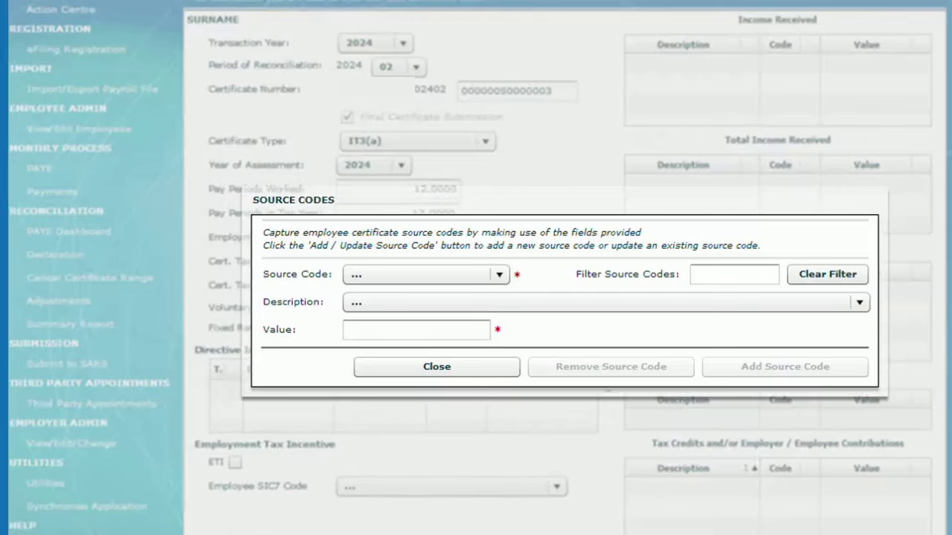
pyautogui.click(696, 275)
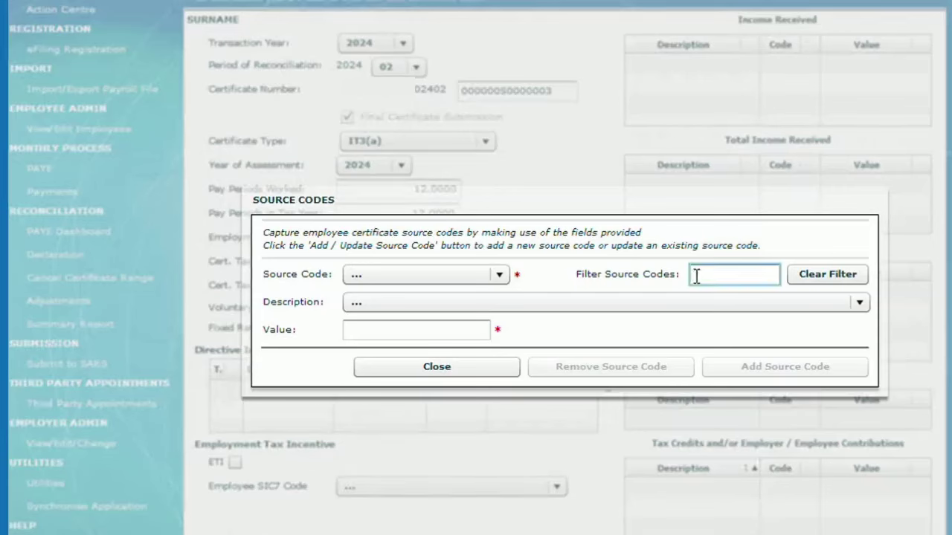
pyautogui.write('3601')
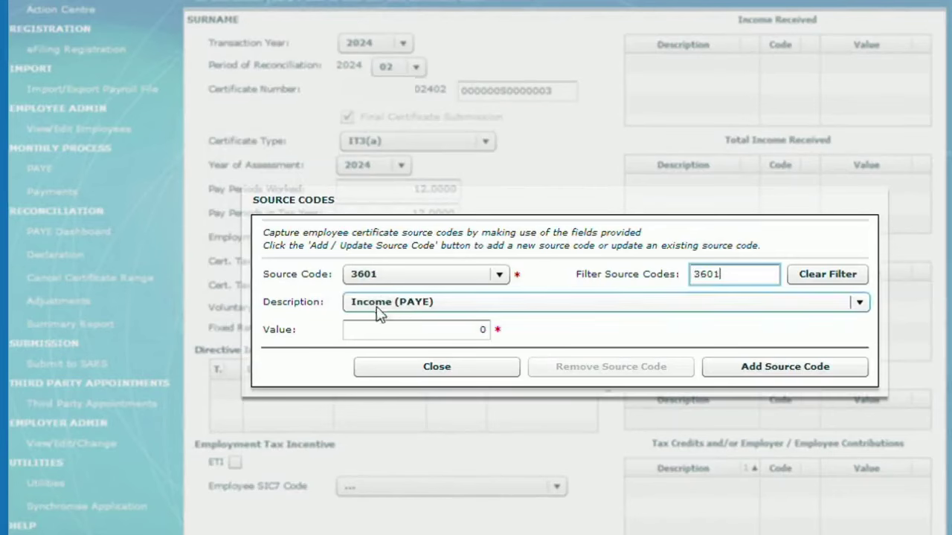
pyautogui.click(421, 332)
pyautogui.write('1')
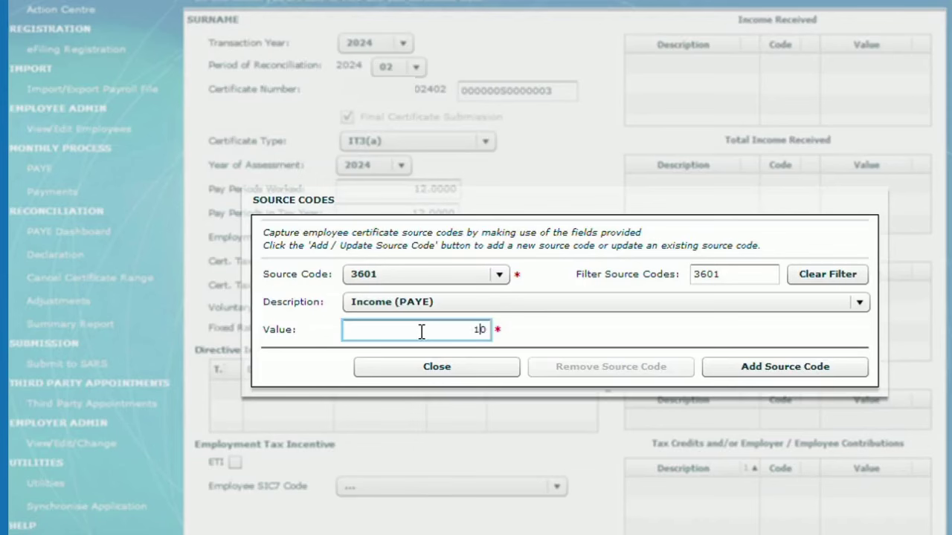
pyautogui.write('20000')
pyautogui.click(786, 372)
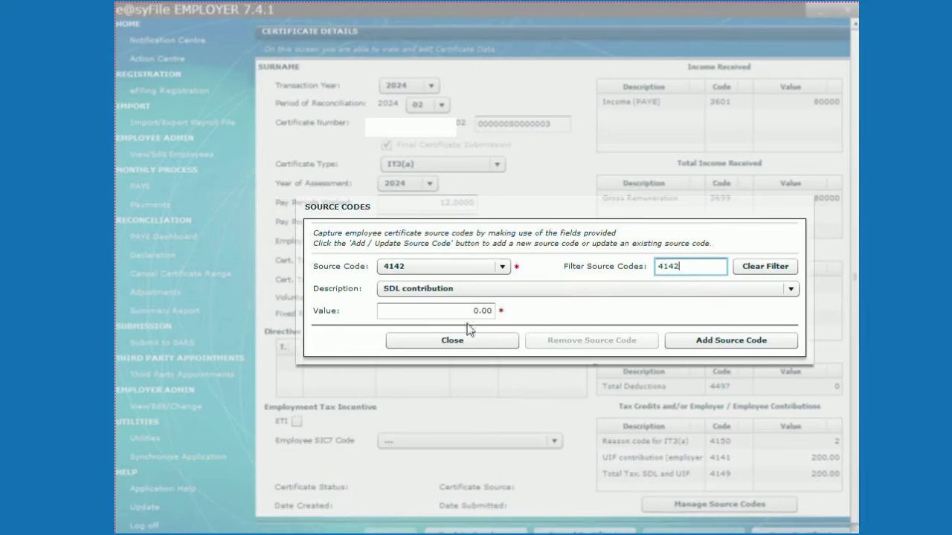
# - Add the 400.00 SDL contribution under code 4142 and close the source codes window
pyautogui.click(467, 311)
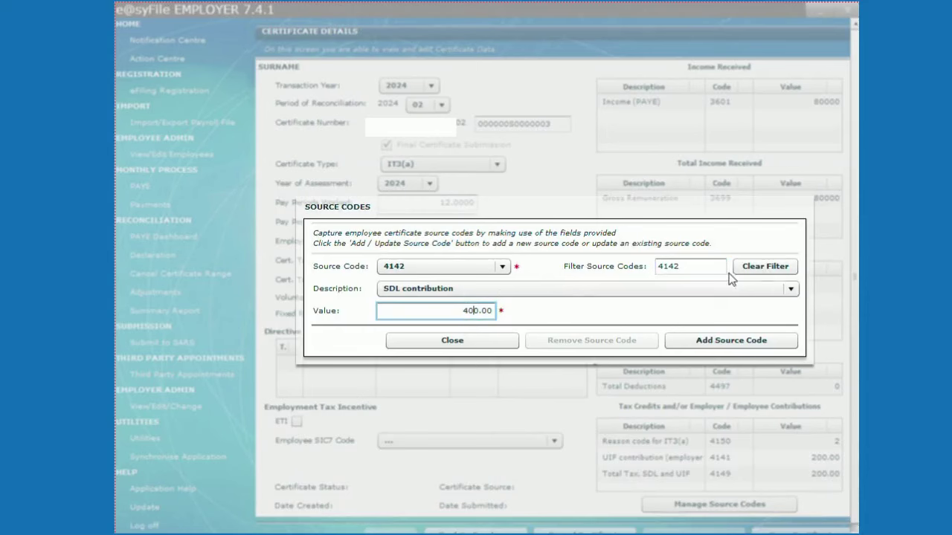
pyautogui.click(727, 347)
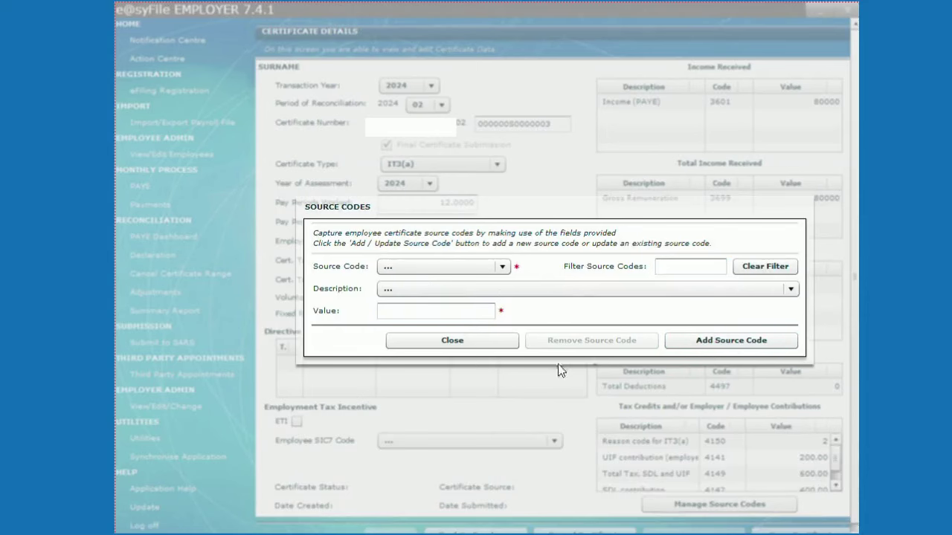
pyautogui.click(499, 344)
pyautogui.scroll(-1, 694, 421)
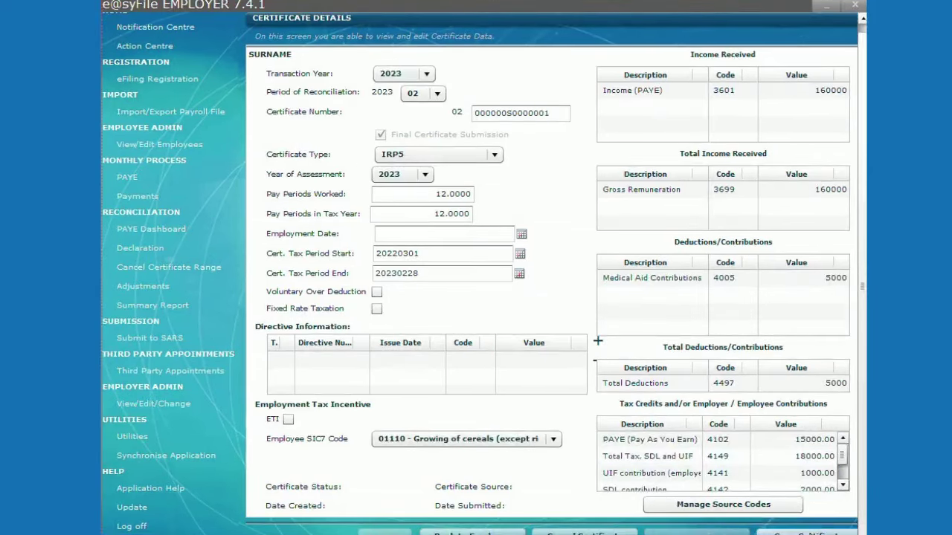
# - Save the certificate and reopen the 202302 certificate, now with status CREATED
pyautogui.click(809, 530)
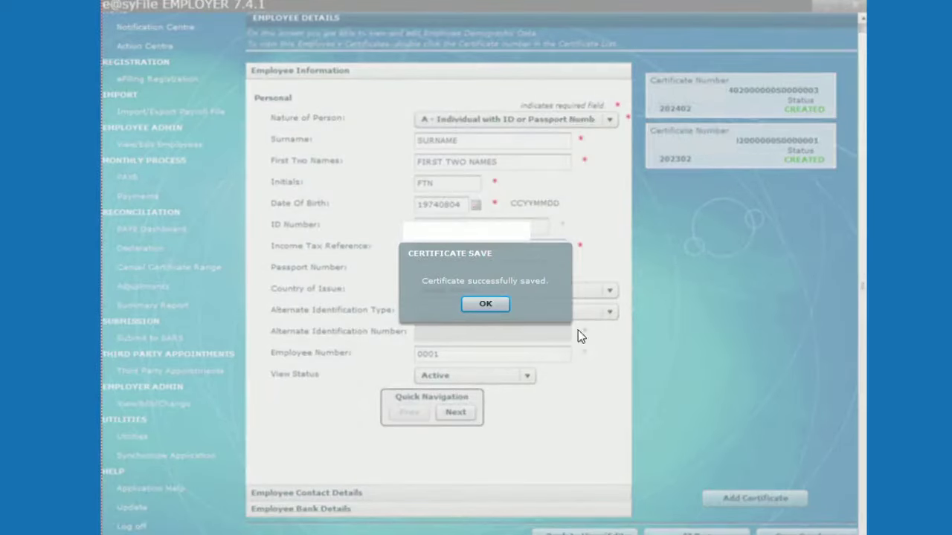
pyautogui.click(488, 303)
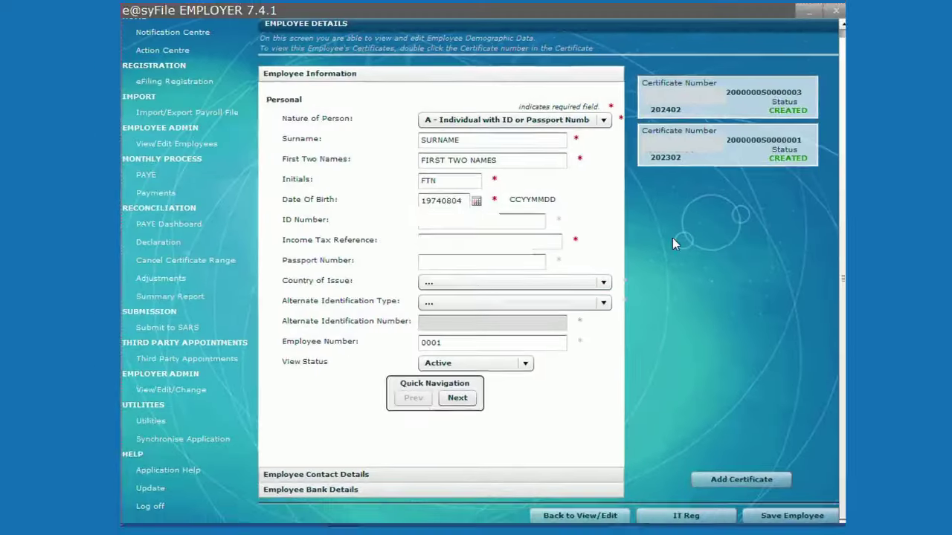
pyautogui.doubleClick(721, 151)
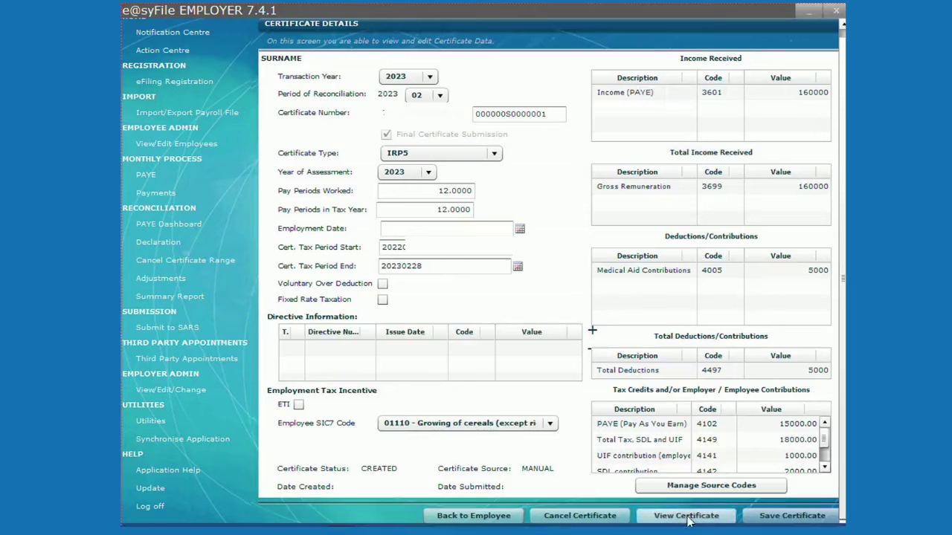
# - View the certificate as a SARS PDF and page through to page 3
pyautogui.click(688, 519)
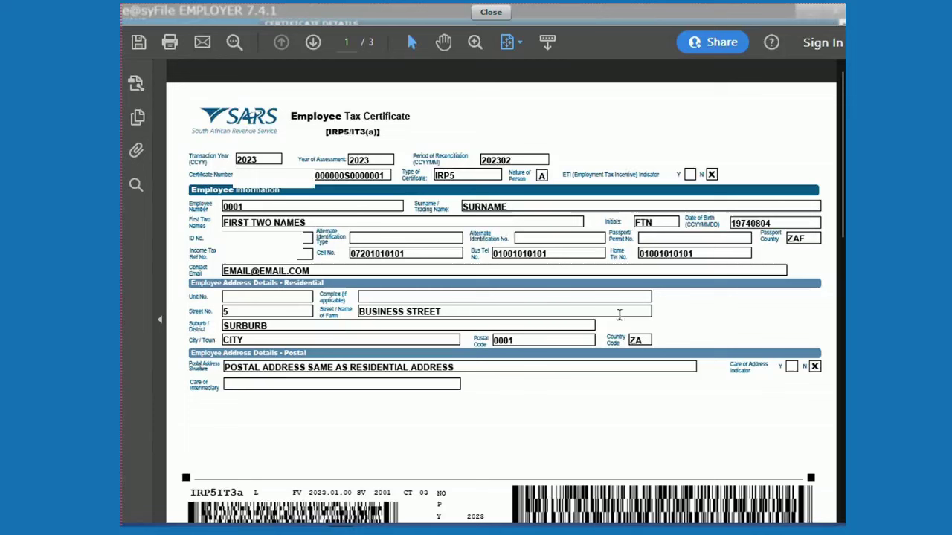
pyautogui.click(313, 43)
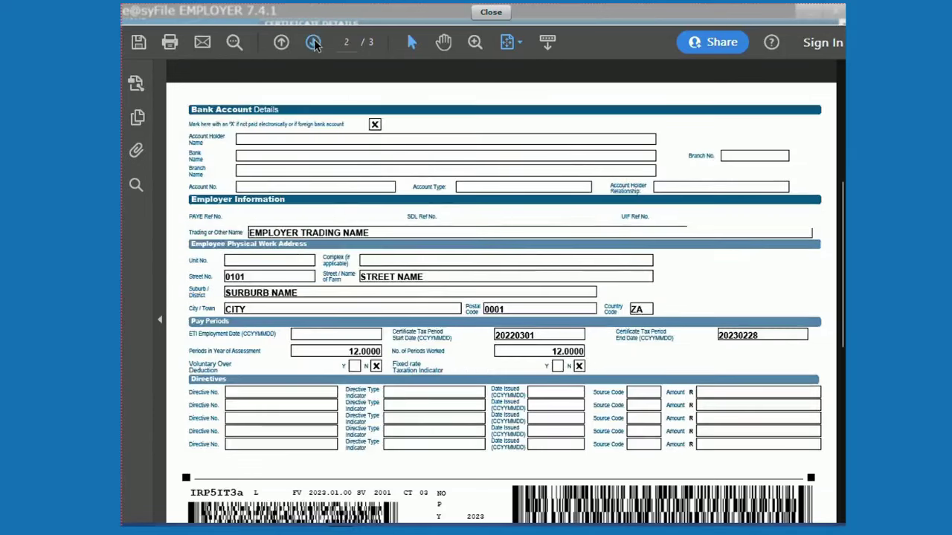
pyautogui.click(313, 42)
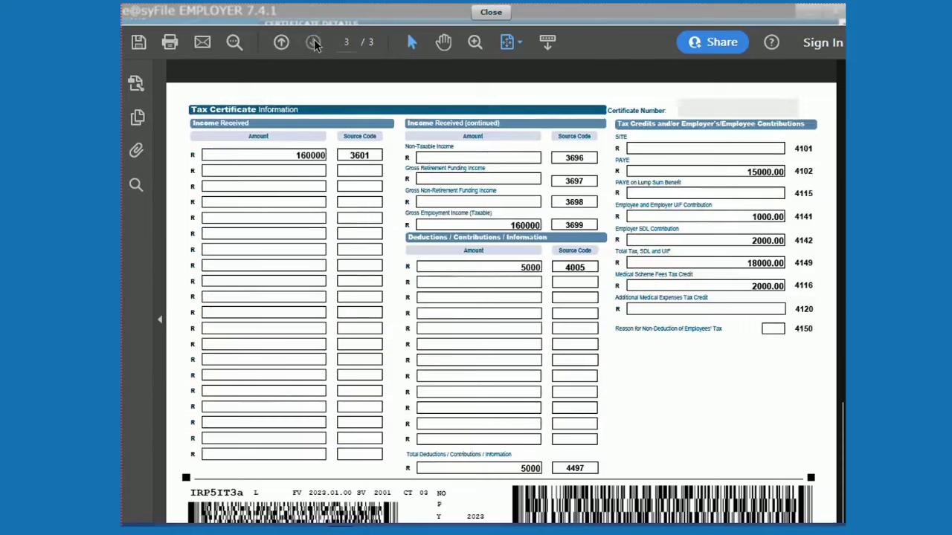